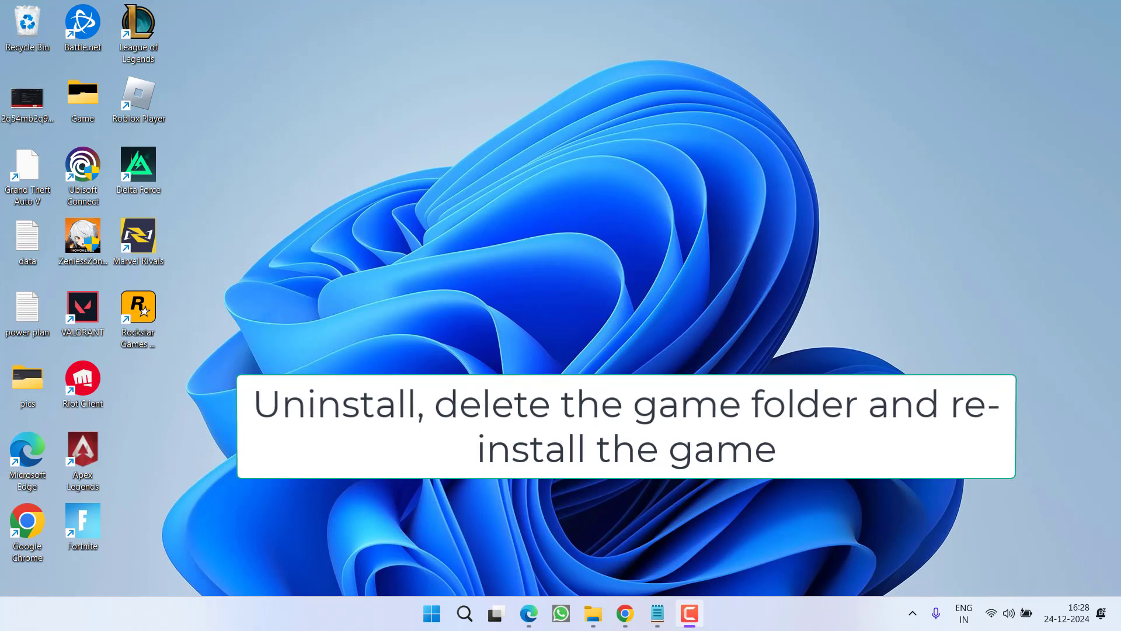
Open File Explorer and navigate to D:\Games\Grand Theft Auto V.
key(super+e)
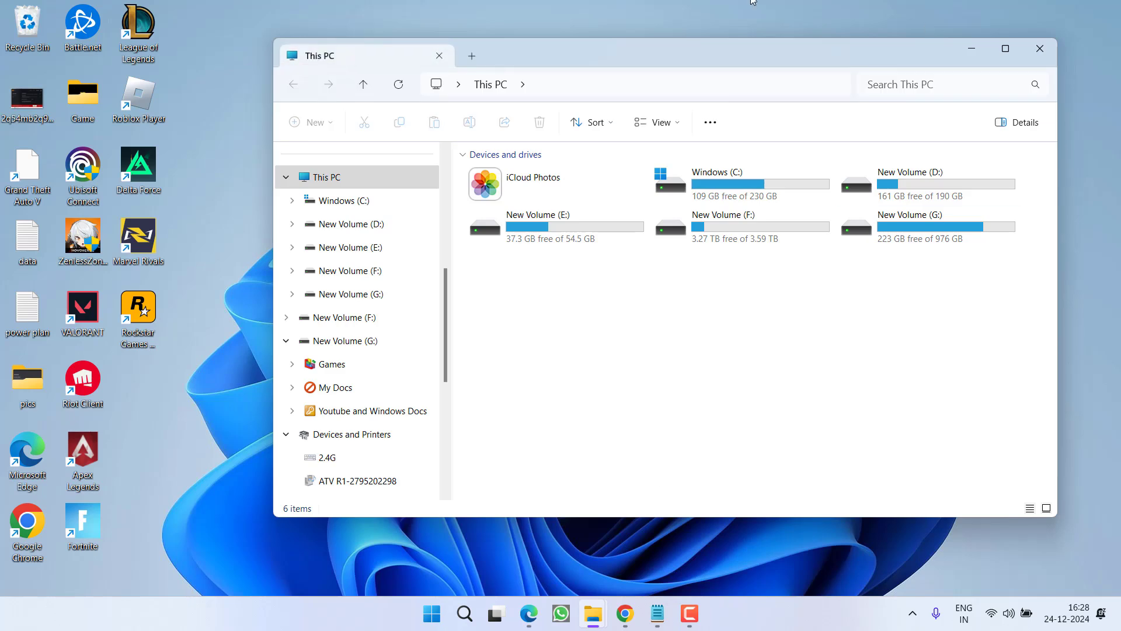
double_click(930, 180)
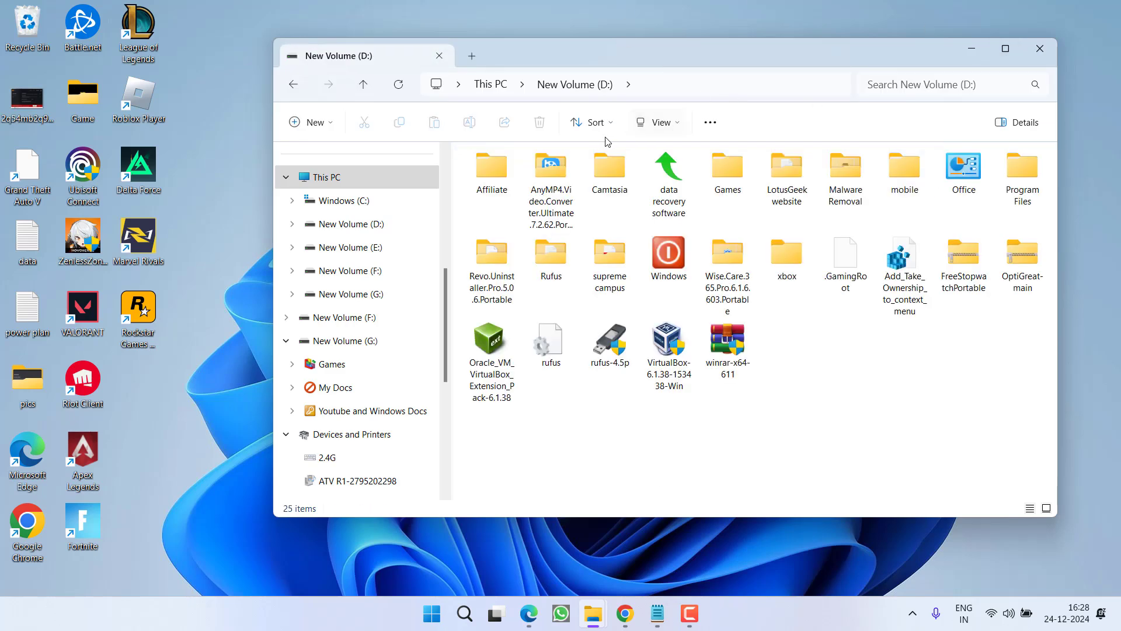
click(727, 183)
double_click(727, 184)
double_click(527, 183)
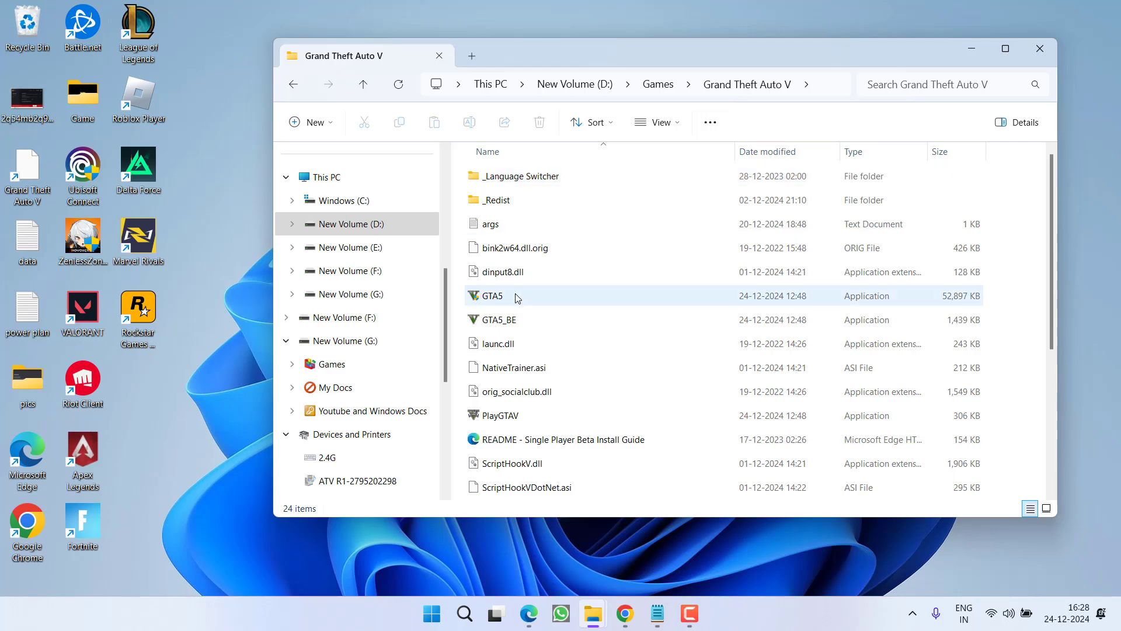
Select all 24 items in the Grand Theft Auto V folder and copy them as a backup.
click(497, 249)
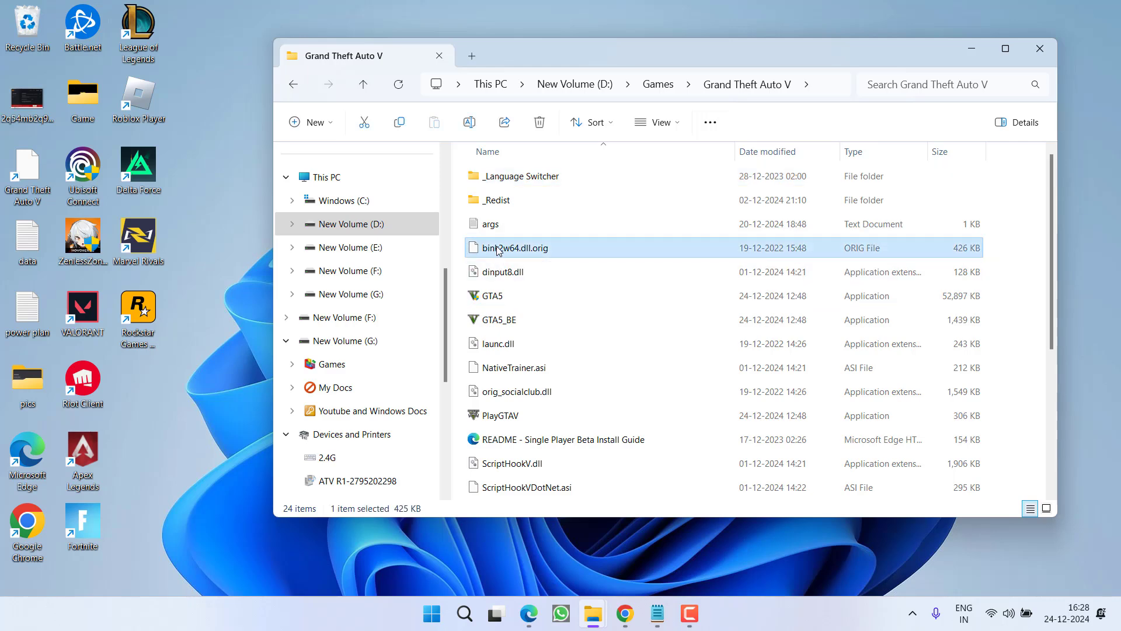
key(ctrl+a)
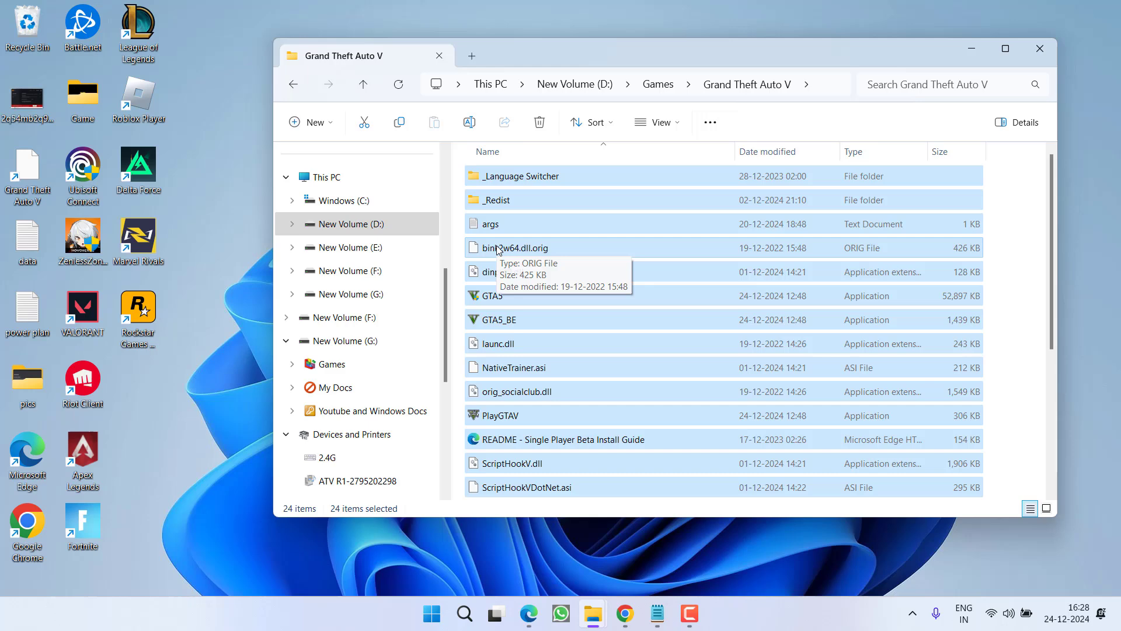
right_click(513, 179)
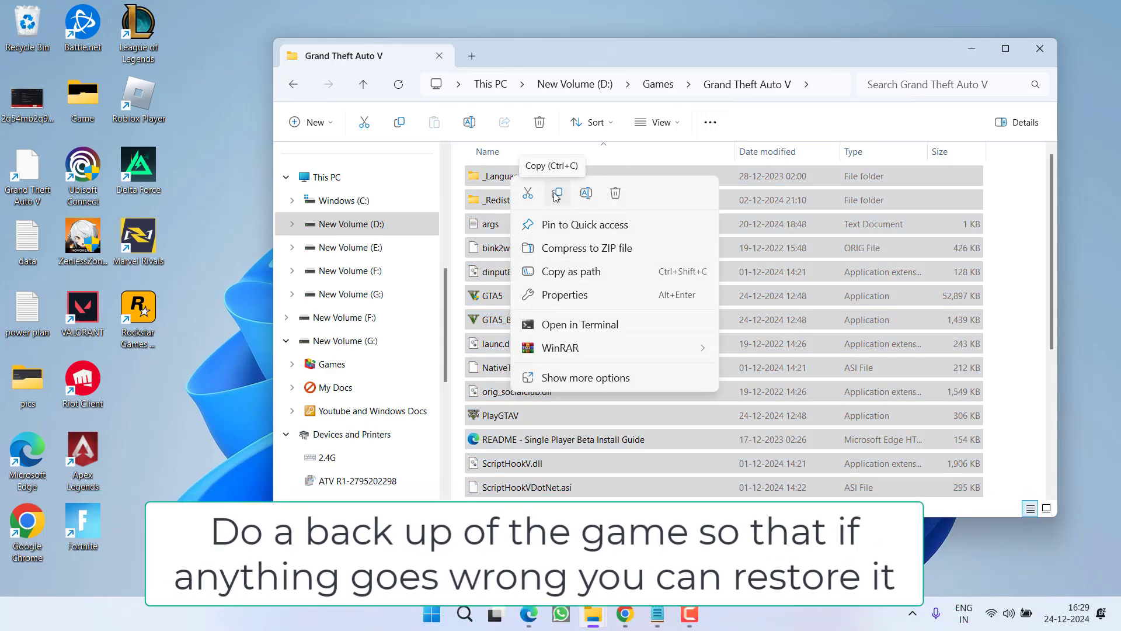
click(556, 192)
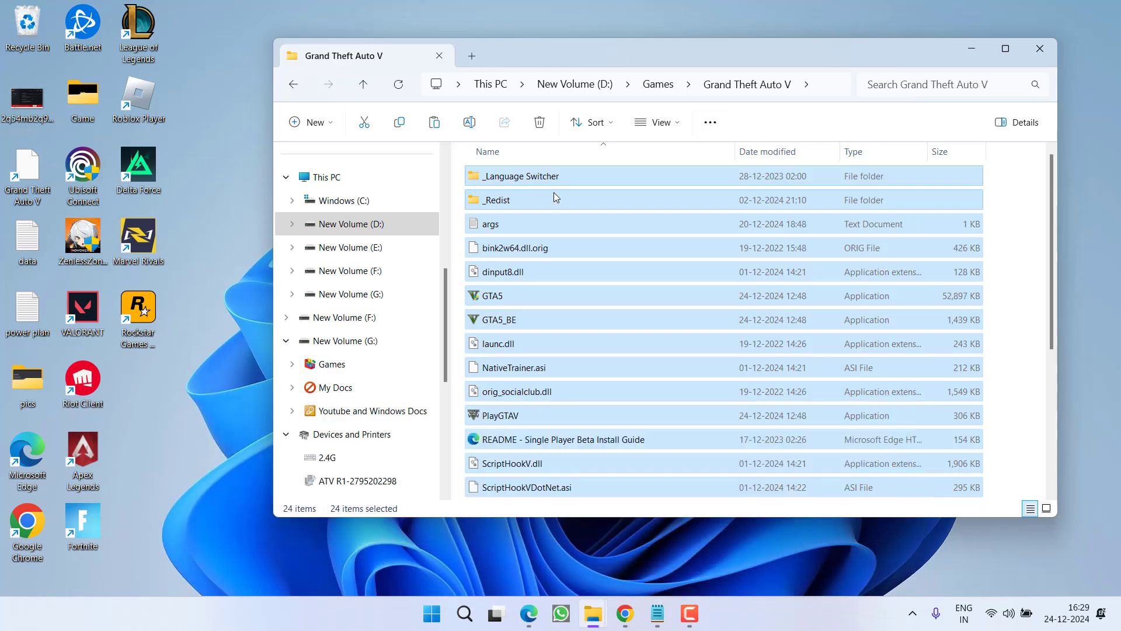
Select dinput8.dll, ScriptHookV.dll, the ScriptHookVDotNet files and NativeTrainer.asi, then close Explorer.
click(548, 249)
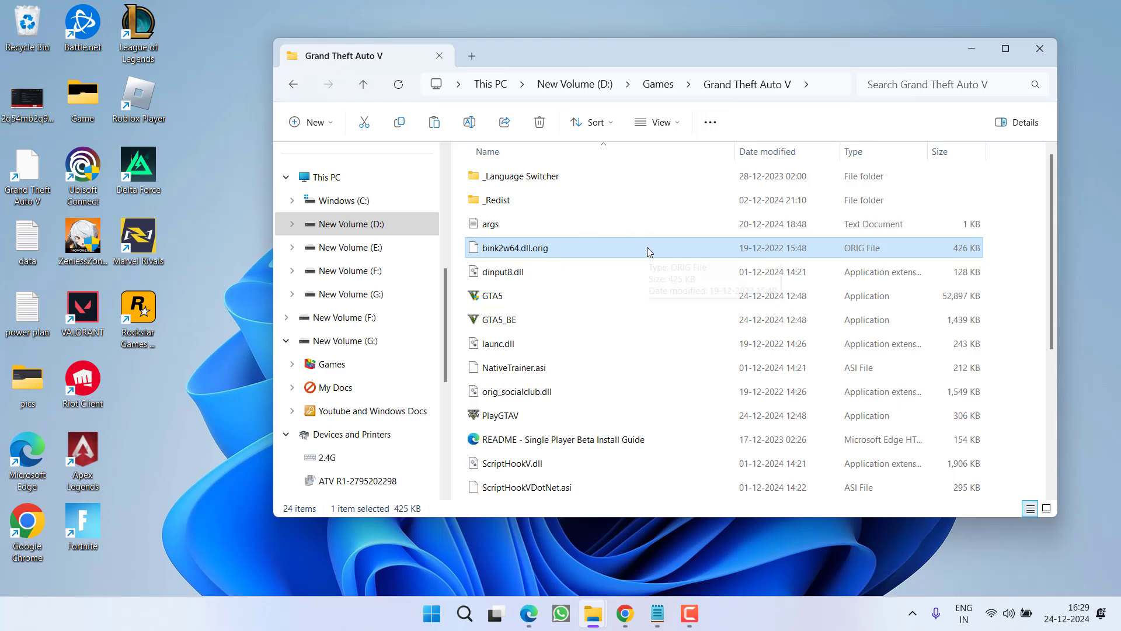
click(508, 272)
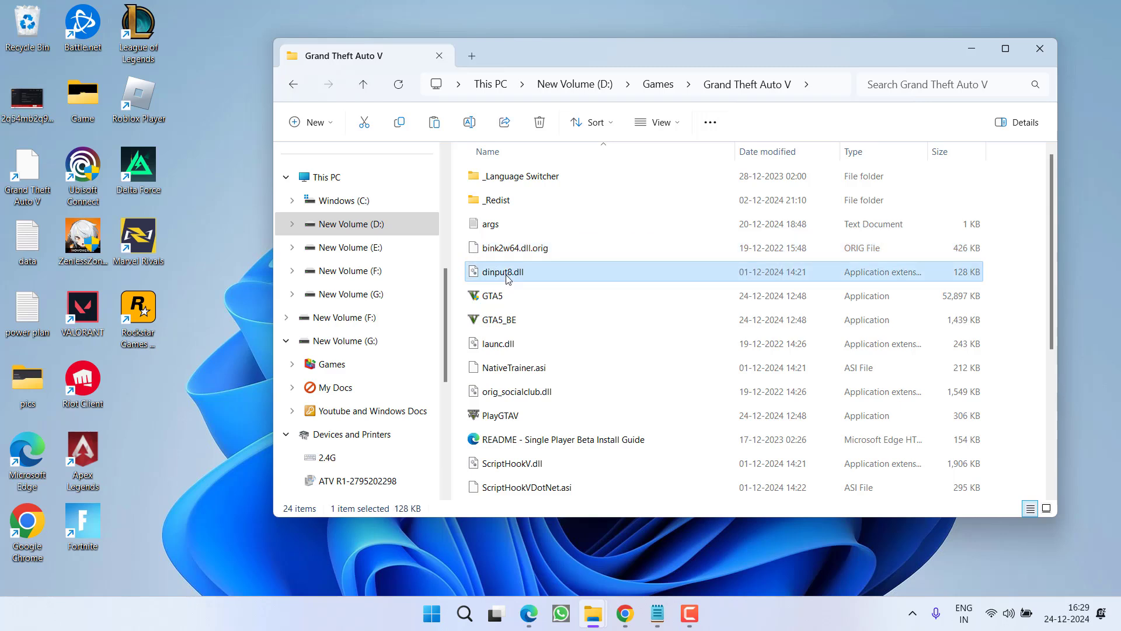
ctrl+click(535, 465)
scroll(599, 384, down, 3)
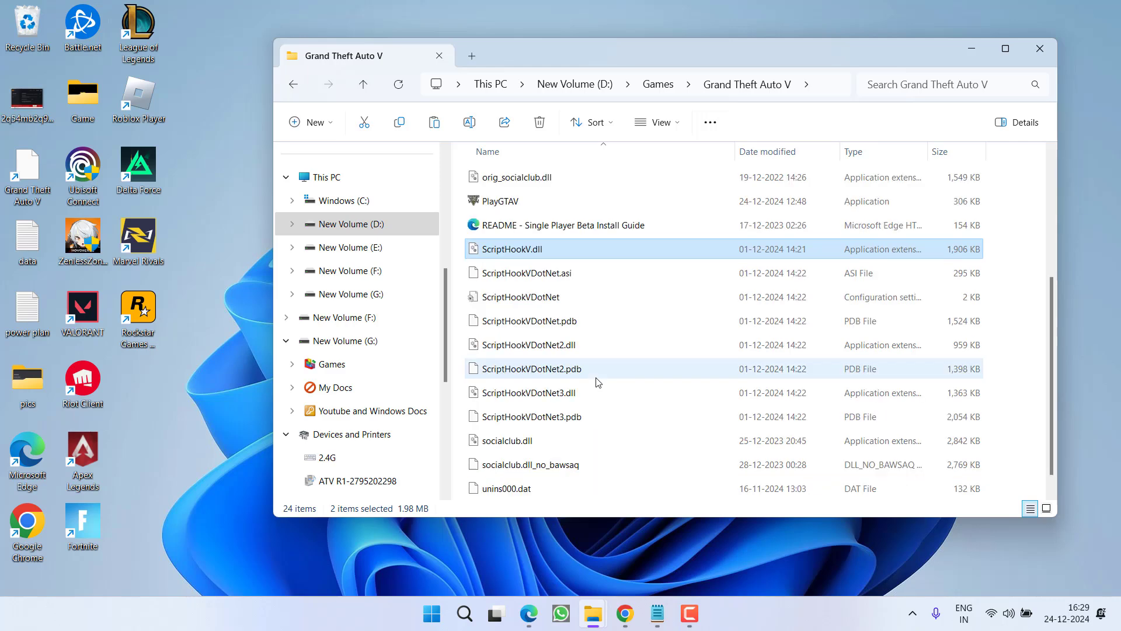
ctrl+click(514, 347)
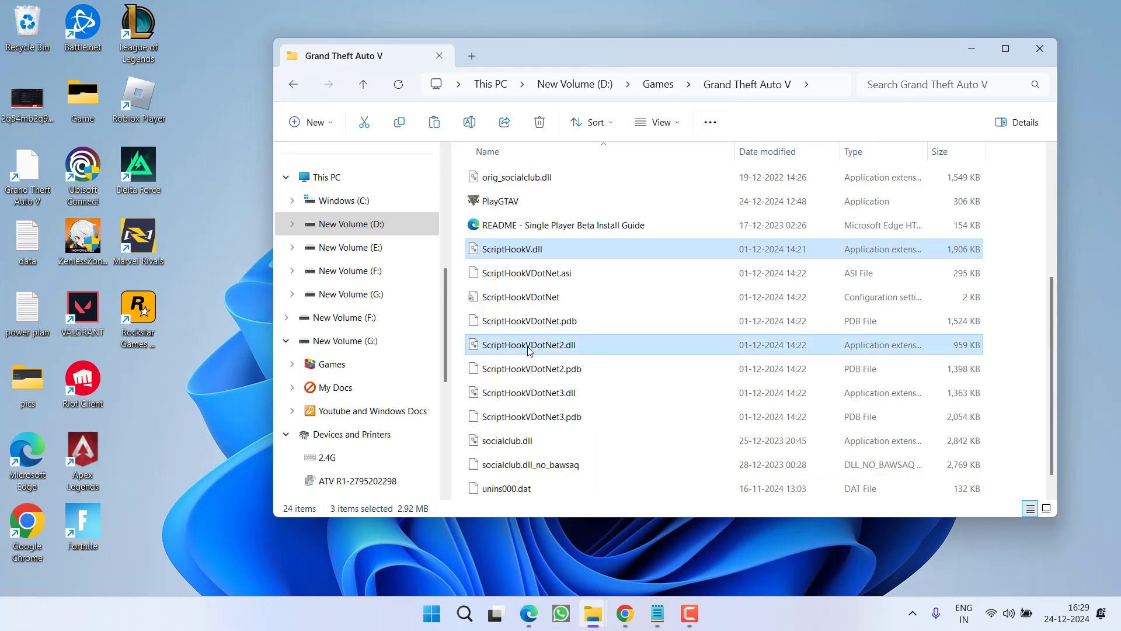
ctrl+click(519, 325)
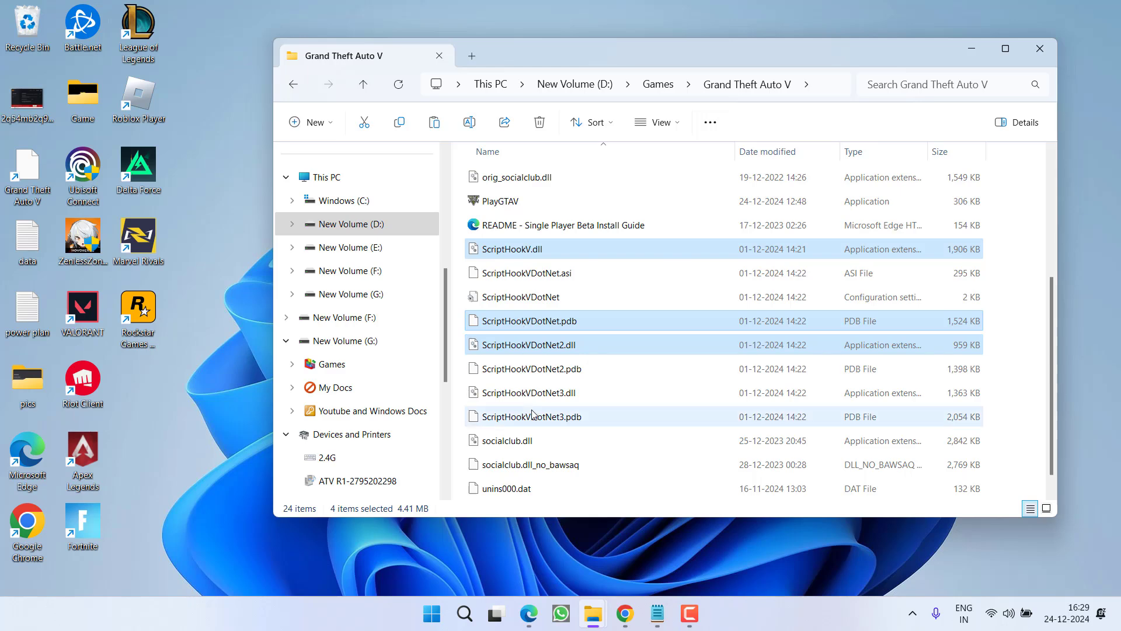
scroll(609, 411, up, 2)
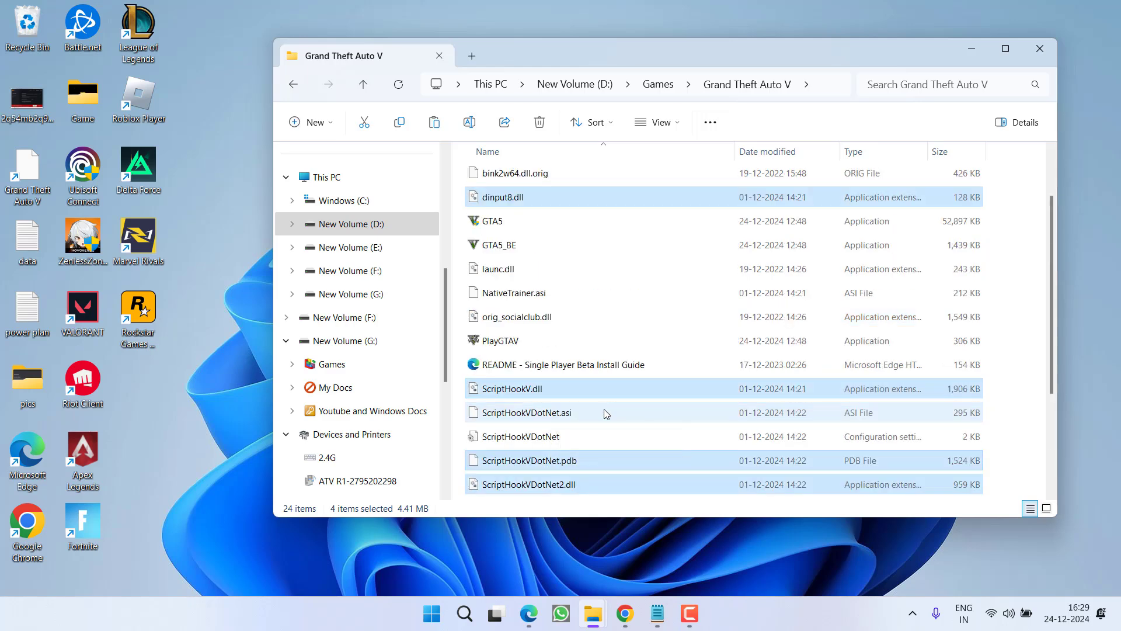
click(507, 298)
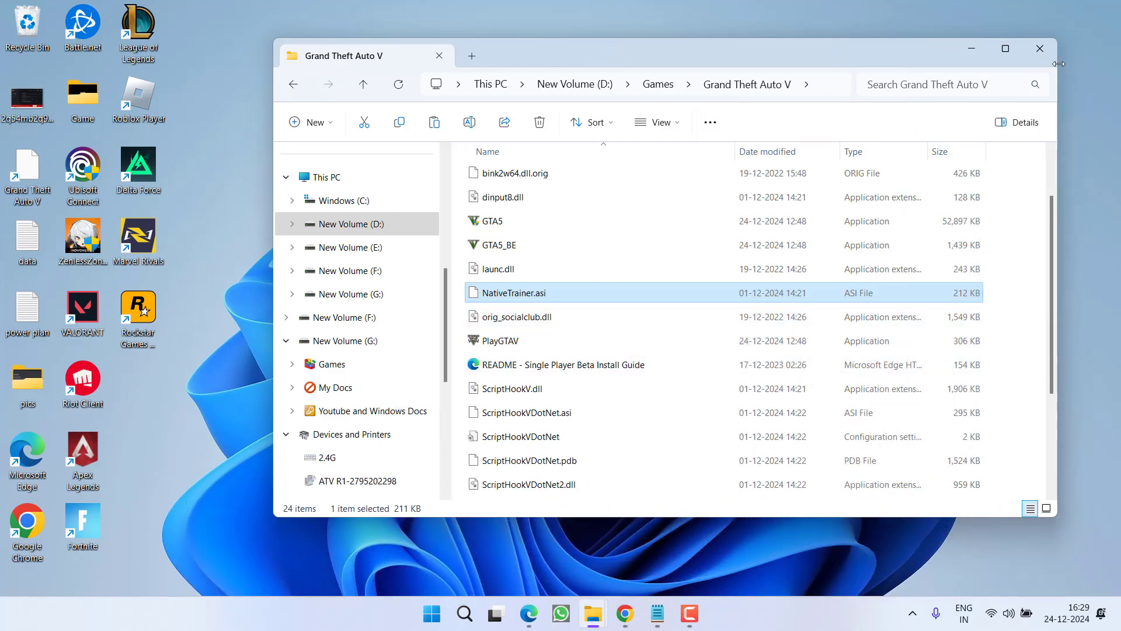
click(1042, 50)
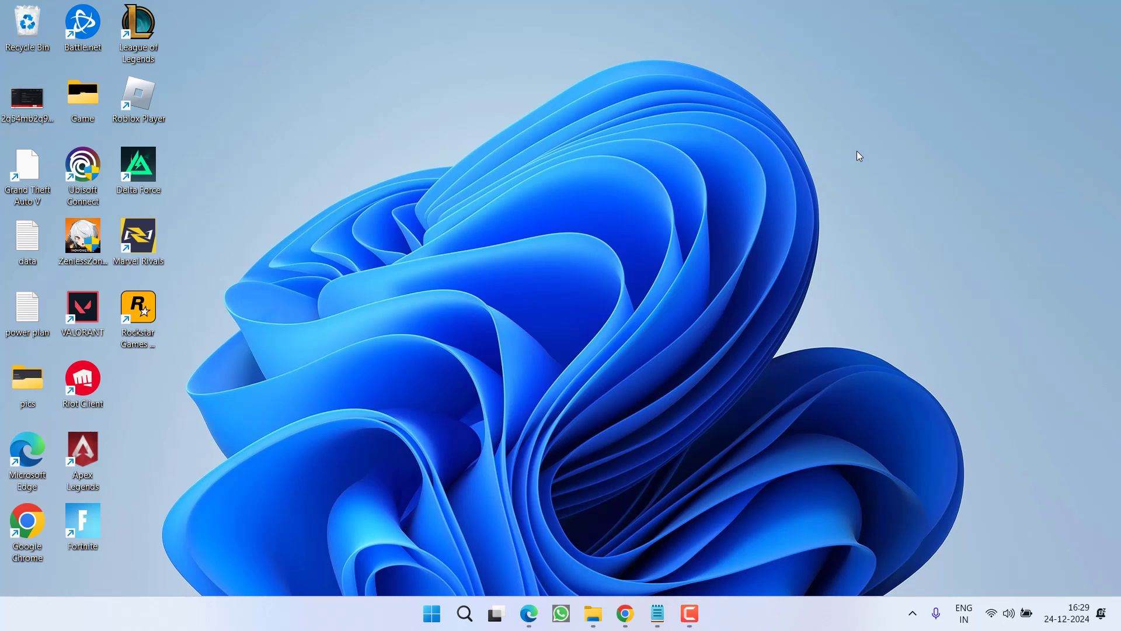
In Windows Security's Firewall & network protection, turn off the Domain network firewall, approving the prompt.
key(super)
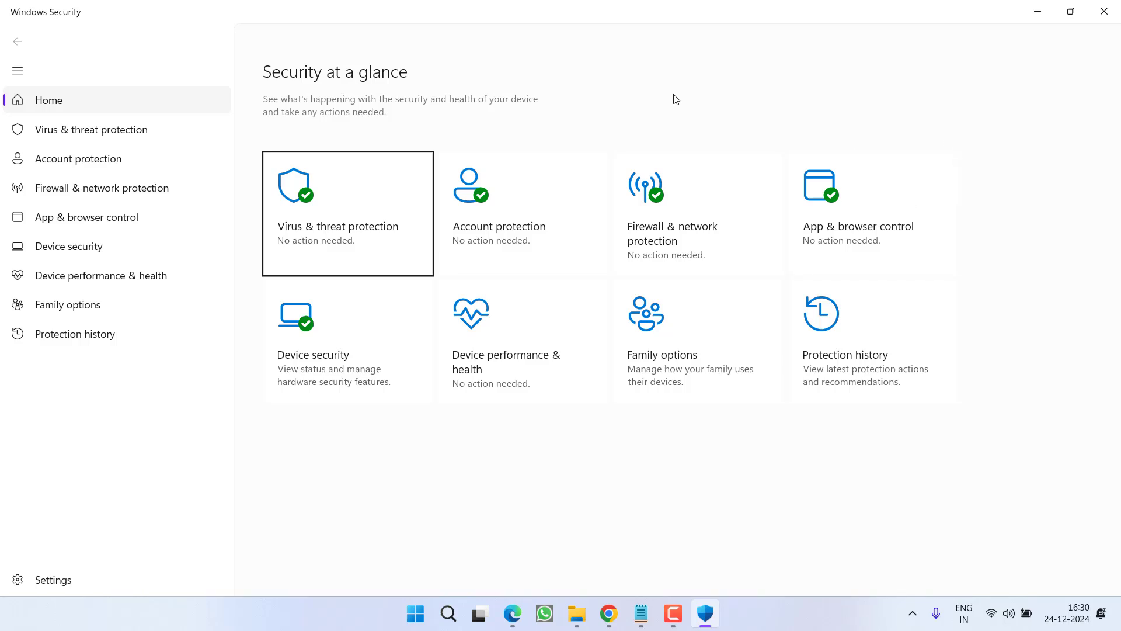
click(683, 229)
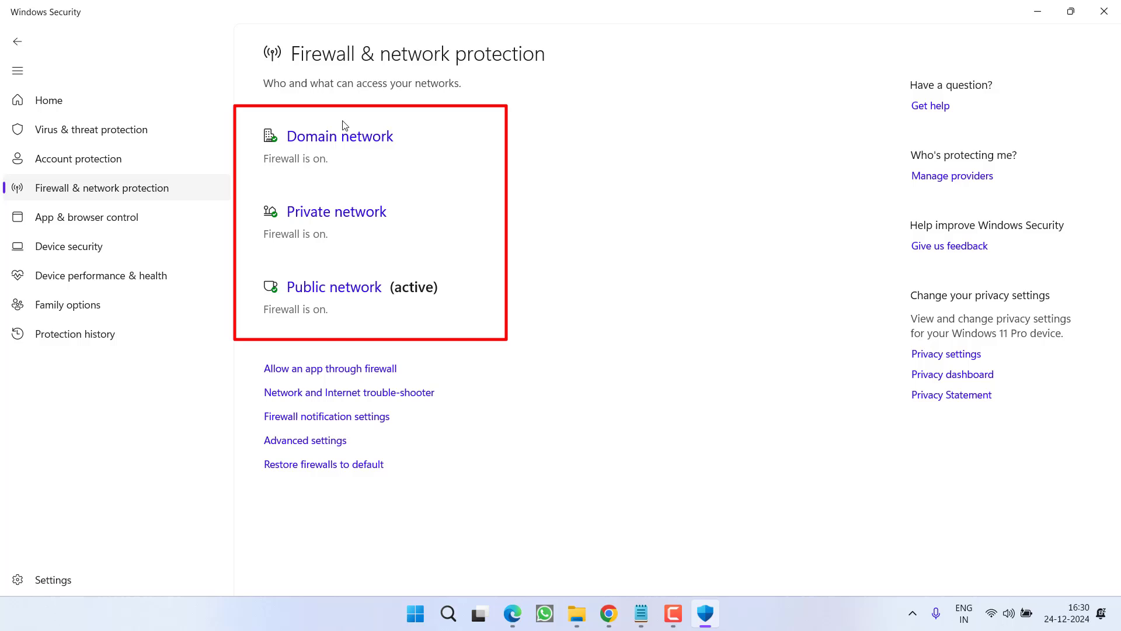
click(362, 136)
click(279, 296)
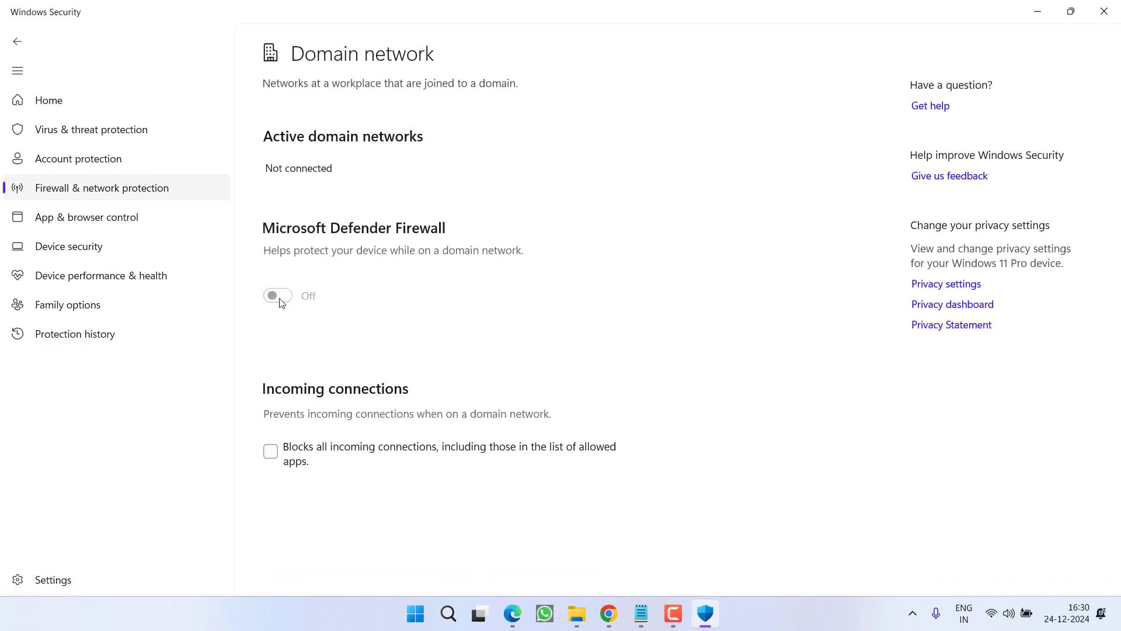
click(507, 427)
click(19, 51)
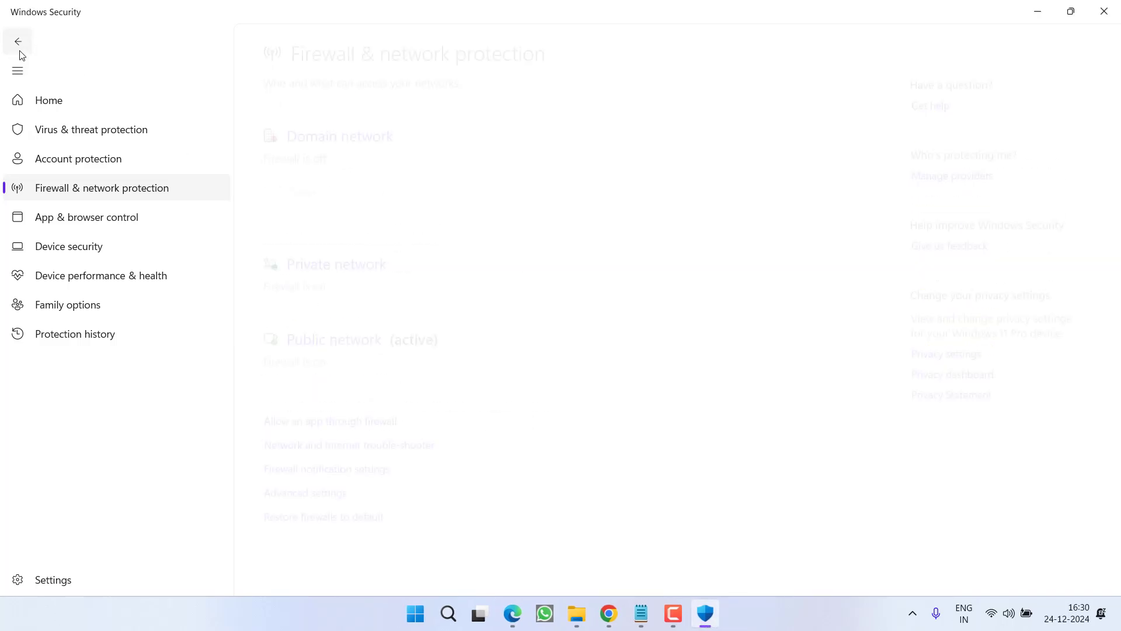
Turn off the Private and Public network firewalls.
click(348, 264)
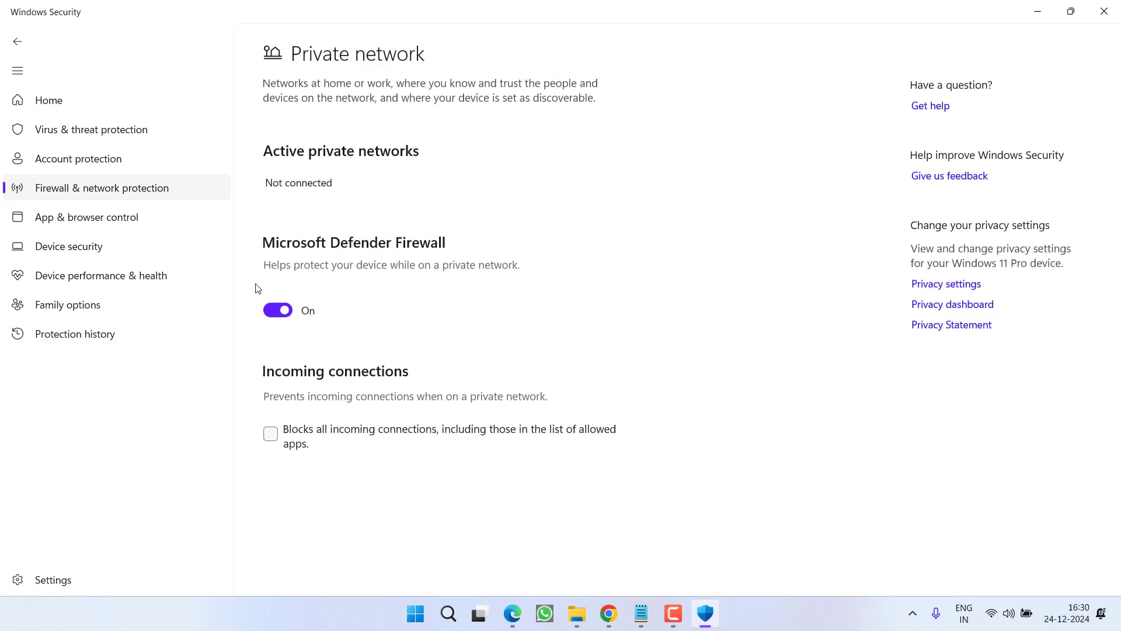
click(276, 314)
click(476, 422)
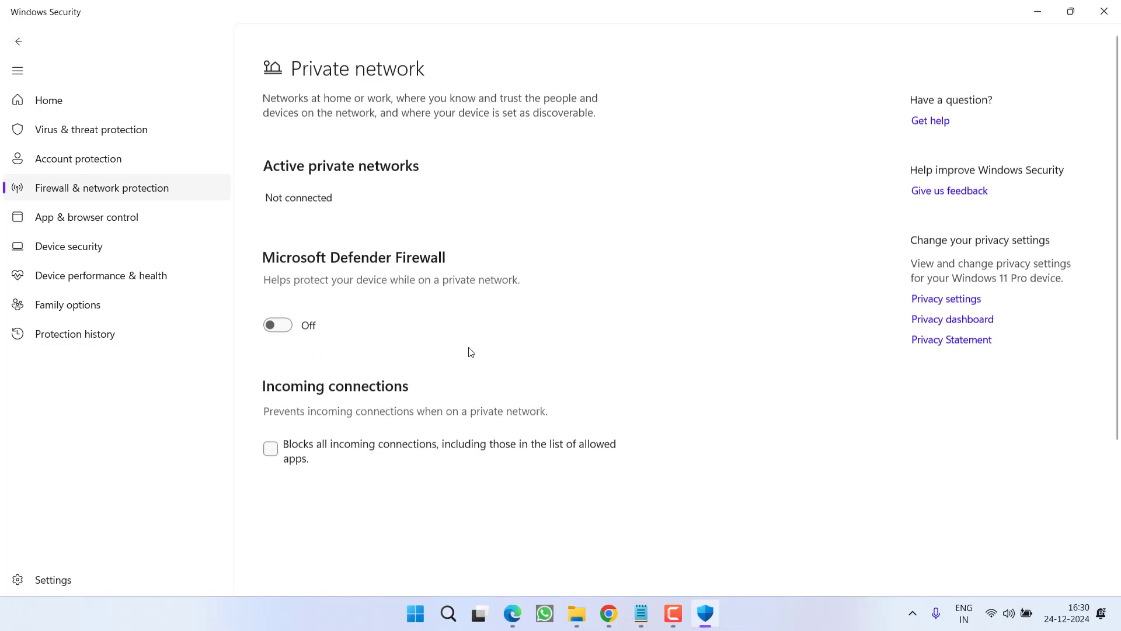
key(alt+Left)
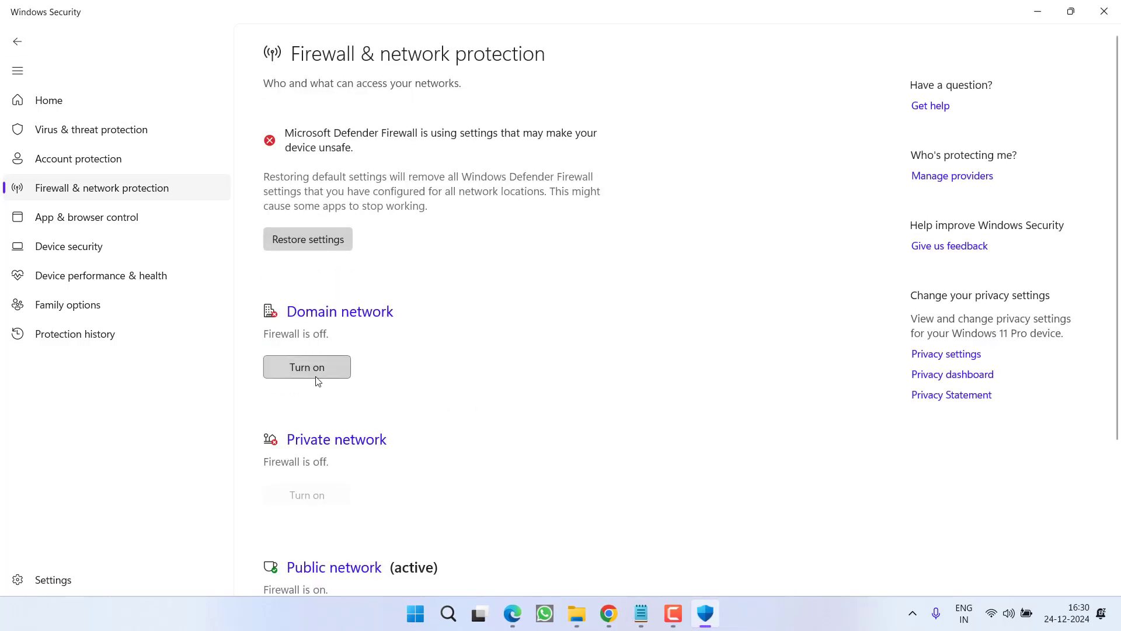
click(363, 571)
click(277, 310)
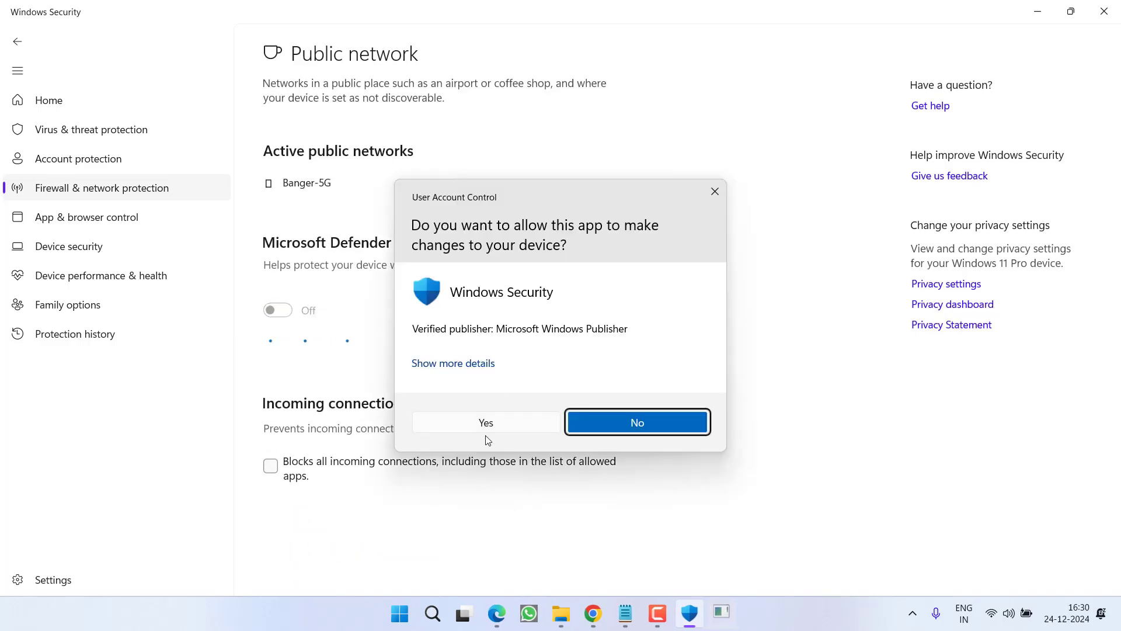
Confirm the Public firewall change, turn off Defender real-time protection, and minimize Windows Security.
click(486, 426)
click(111, 129)
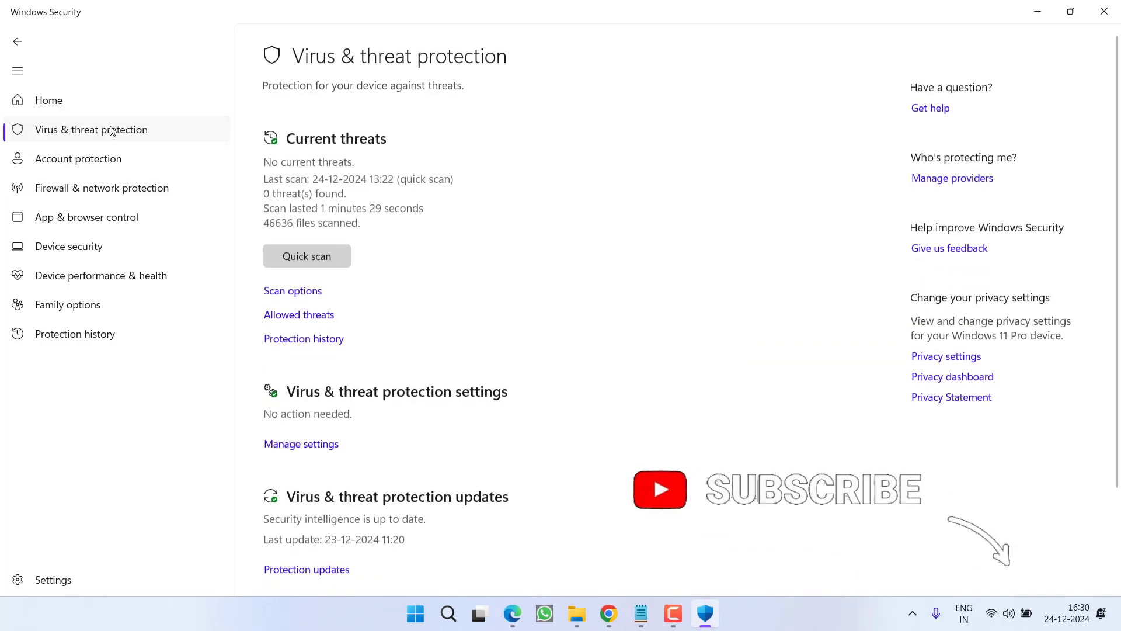
click(316, 444)
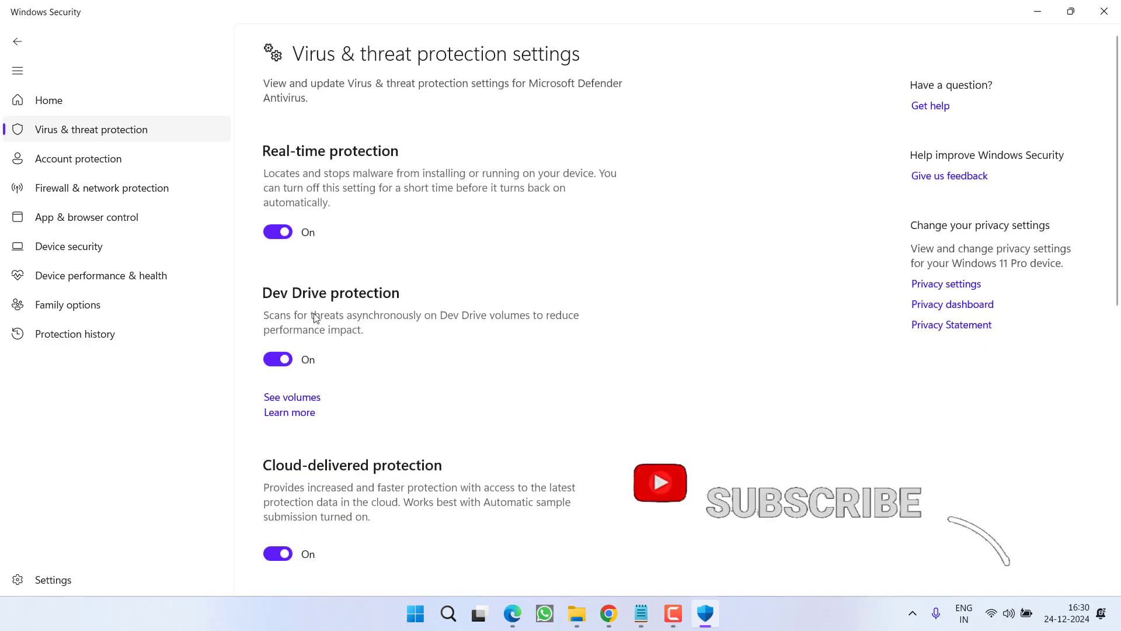
click(278, 232)
click(496, 419)
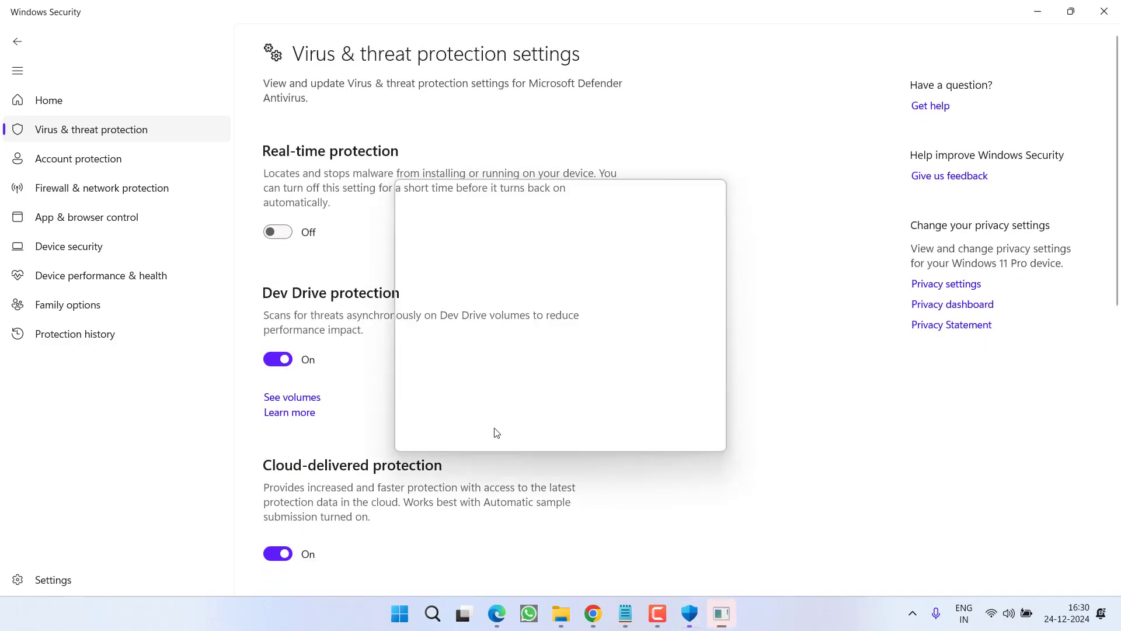
click(1038, 11)
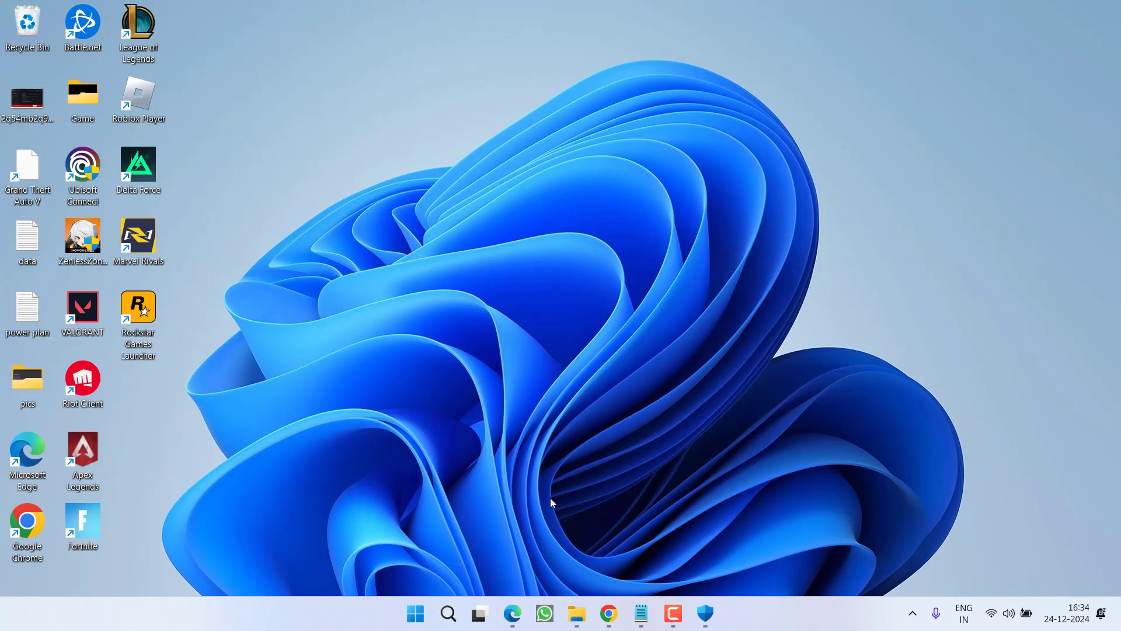
Restore Chrome from the taskbar to show the GAMIVO store home page.
click(608, 612)
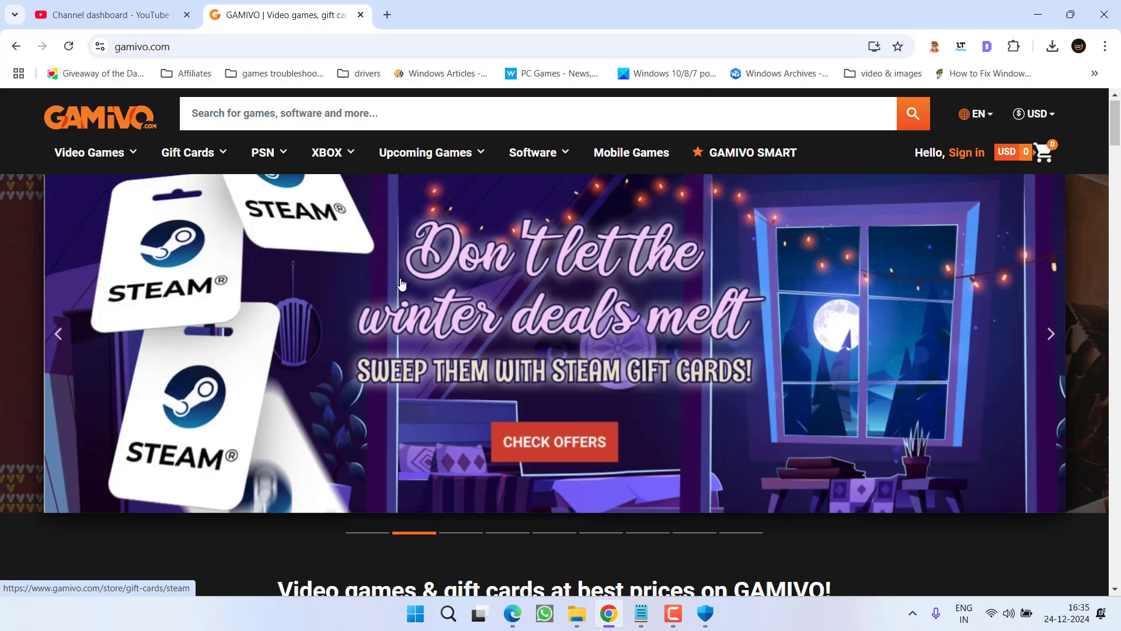
scroll(401, 284, down, 6)
scroll(401, 284, down, 5)
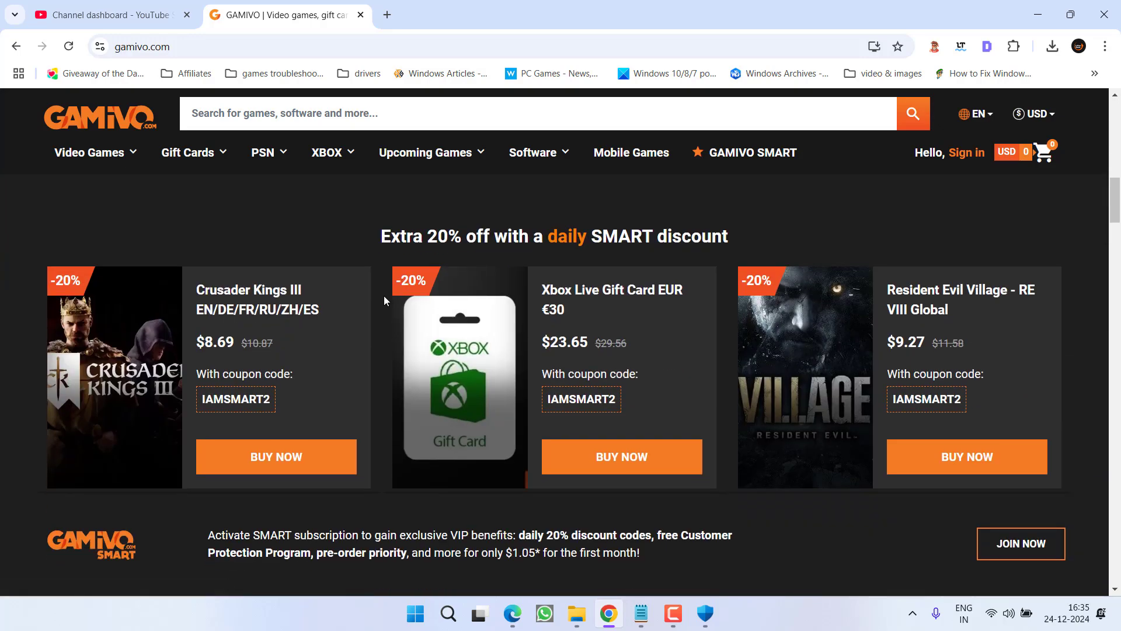
scroll(384, 295, down, 1)
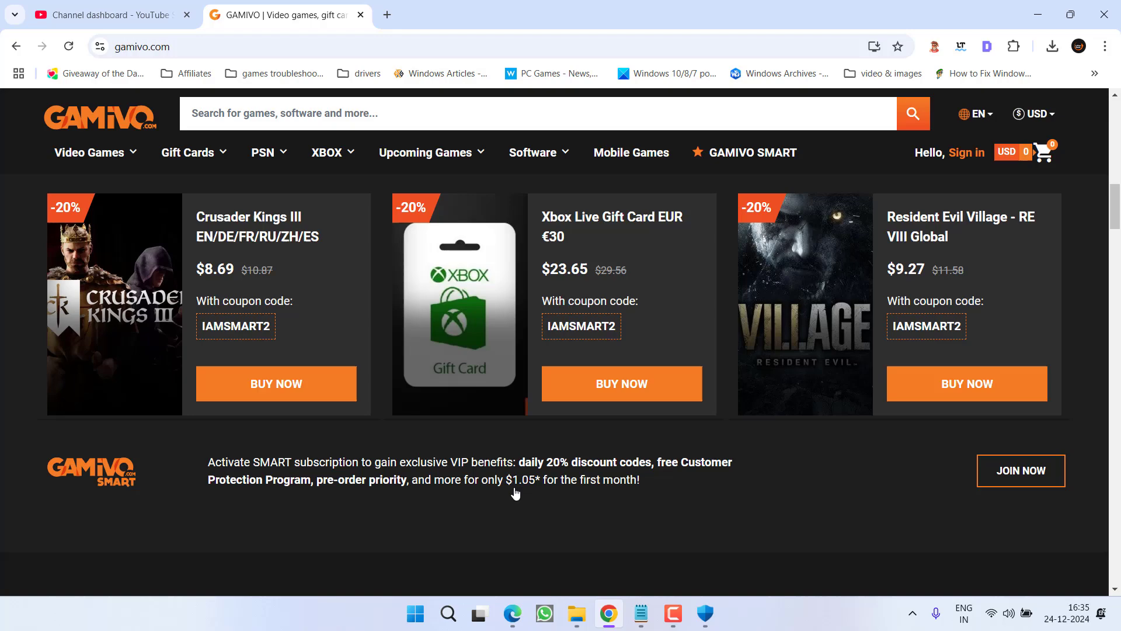
scroll(514, 487, down, 4)
scroll(514, 487, down, 6)
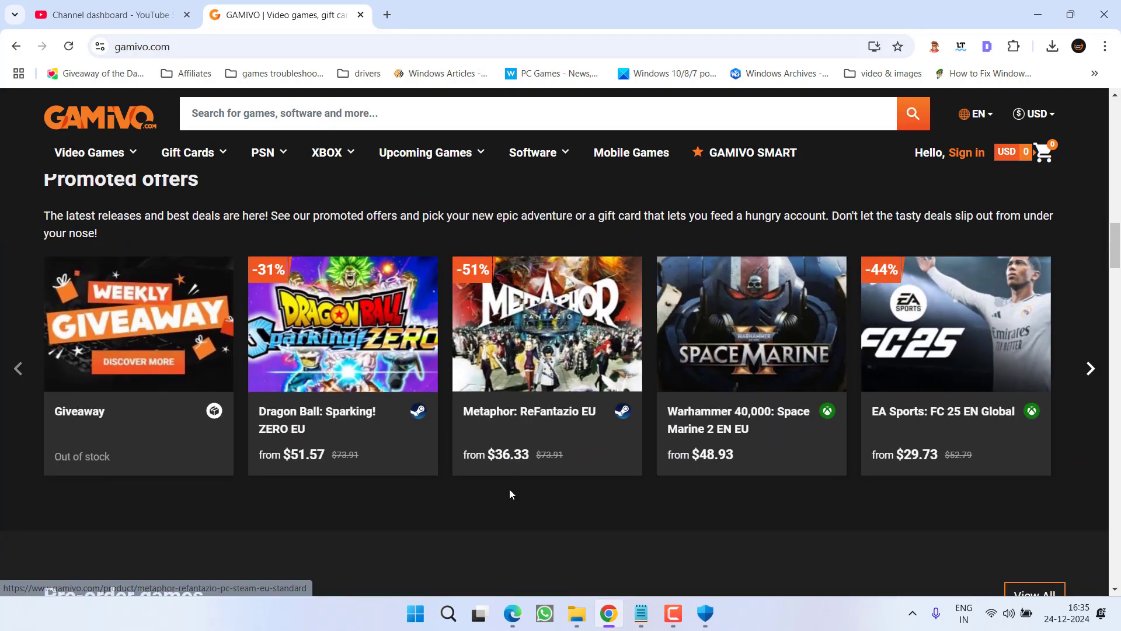
scroll(510, 496, down, 7)
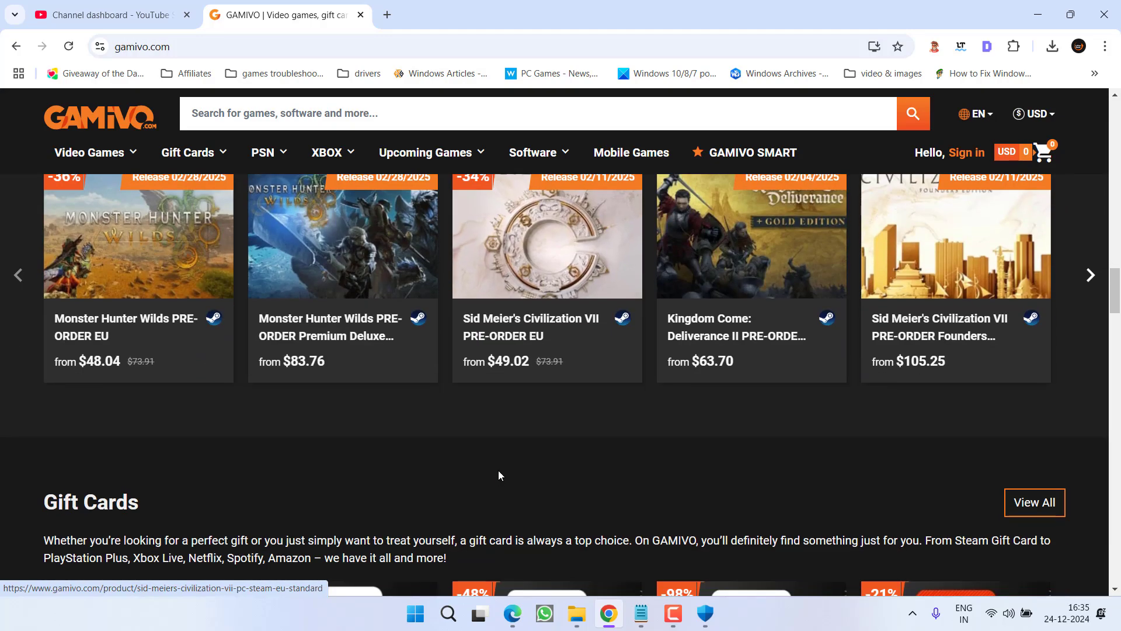
scroll(507, 472, down, 8)
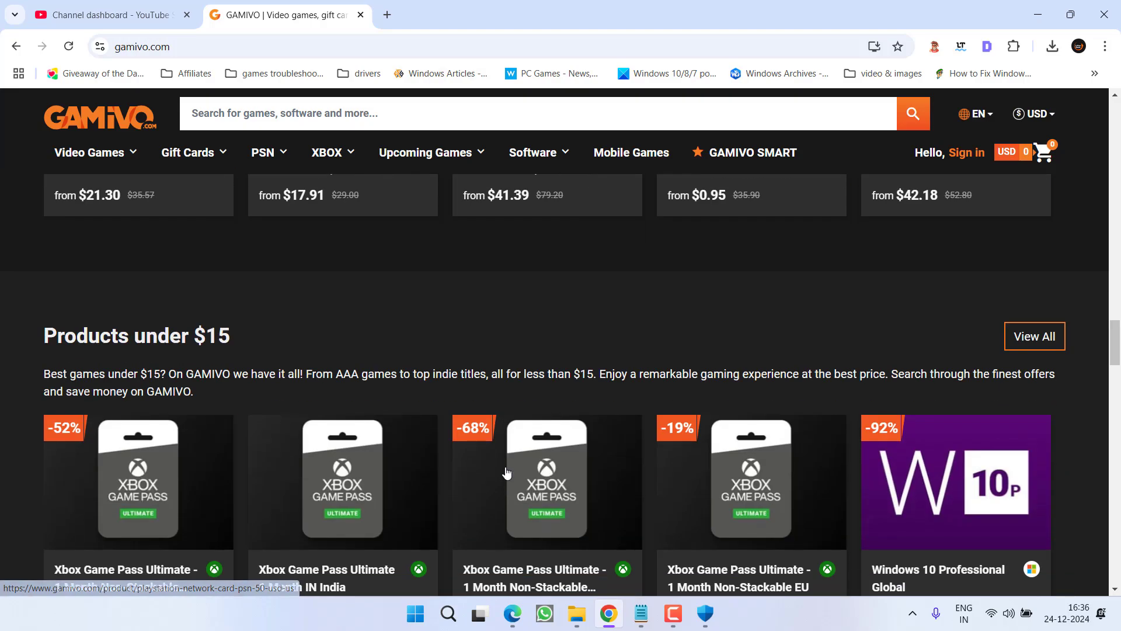
scroll(505, 472, down, 12)
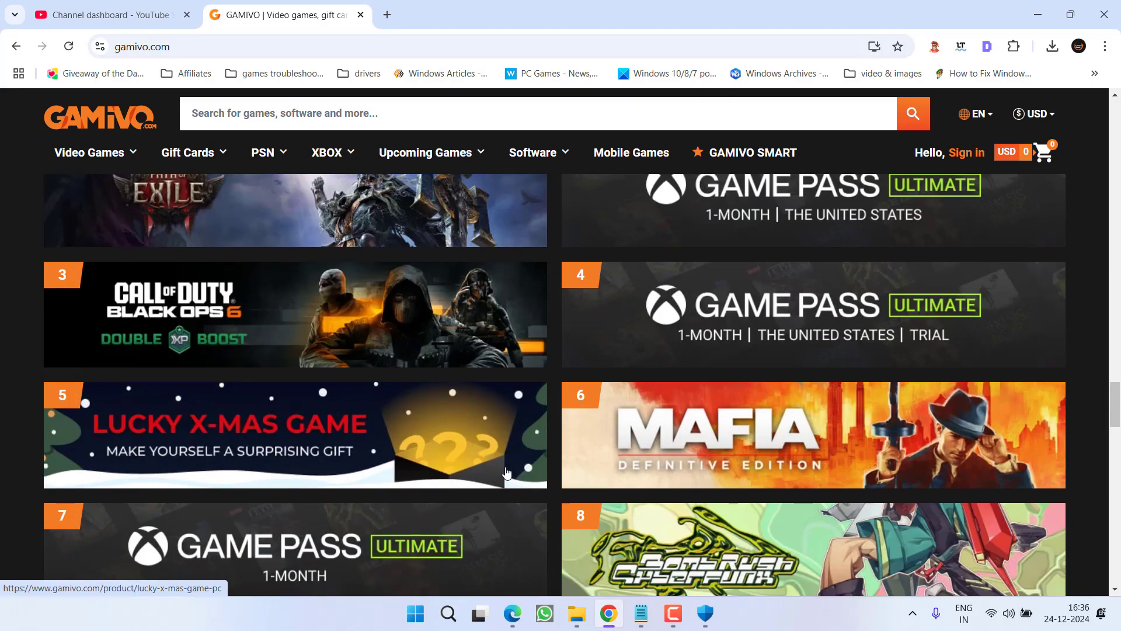
scroll(505, 472, down, 10)
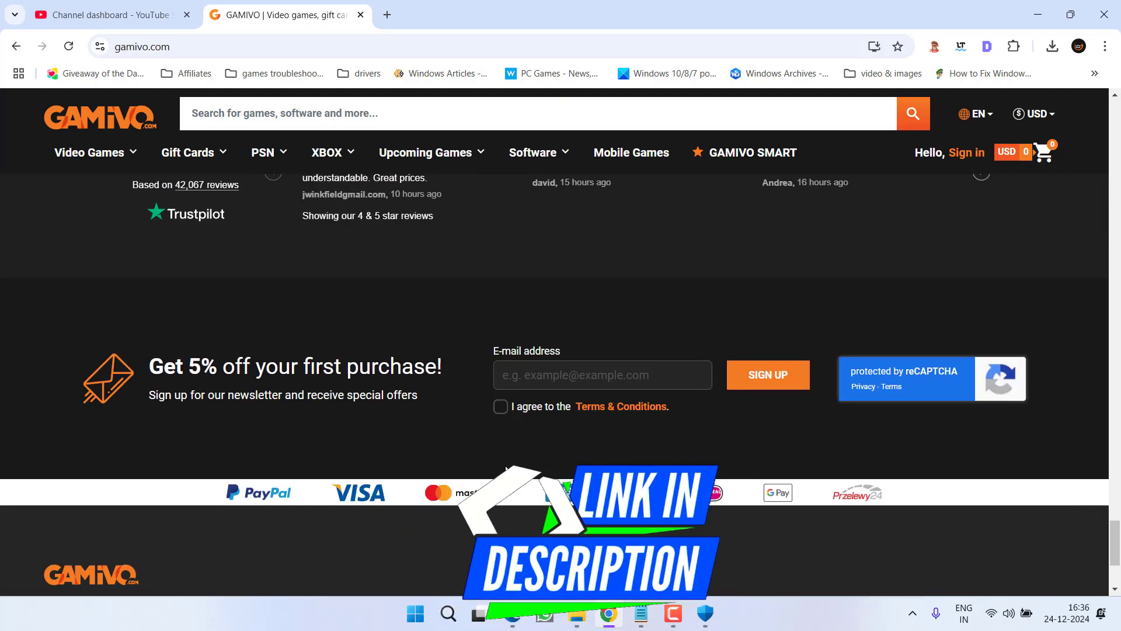
scroll(506, 467, up, 6)
scroll(506, 470, up, 15)
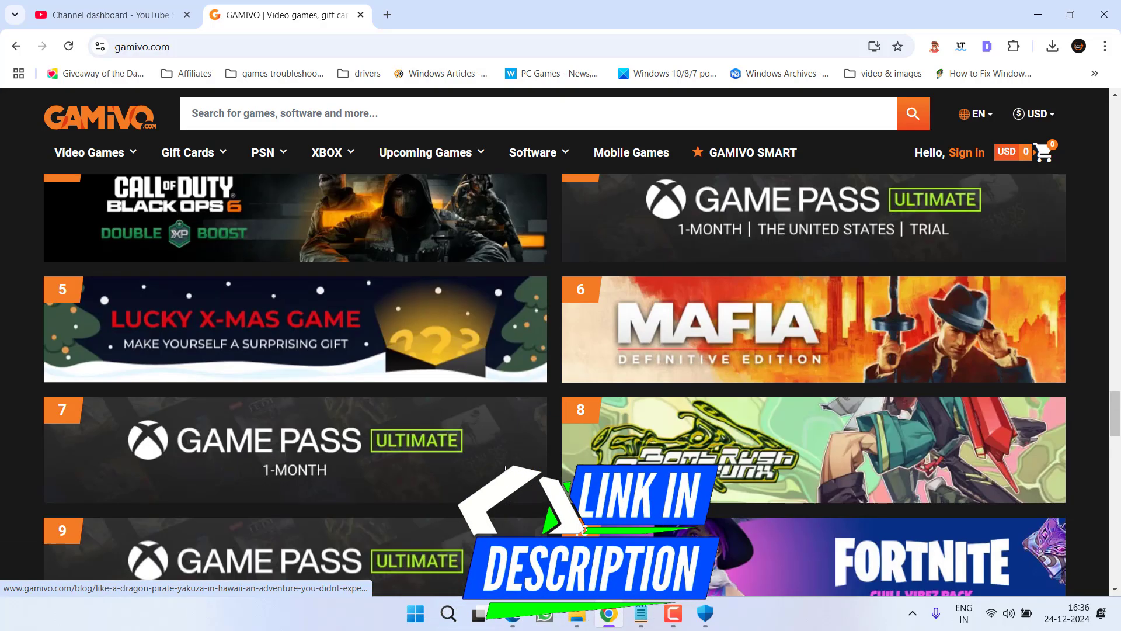
scroll(507, 472, up, 15)
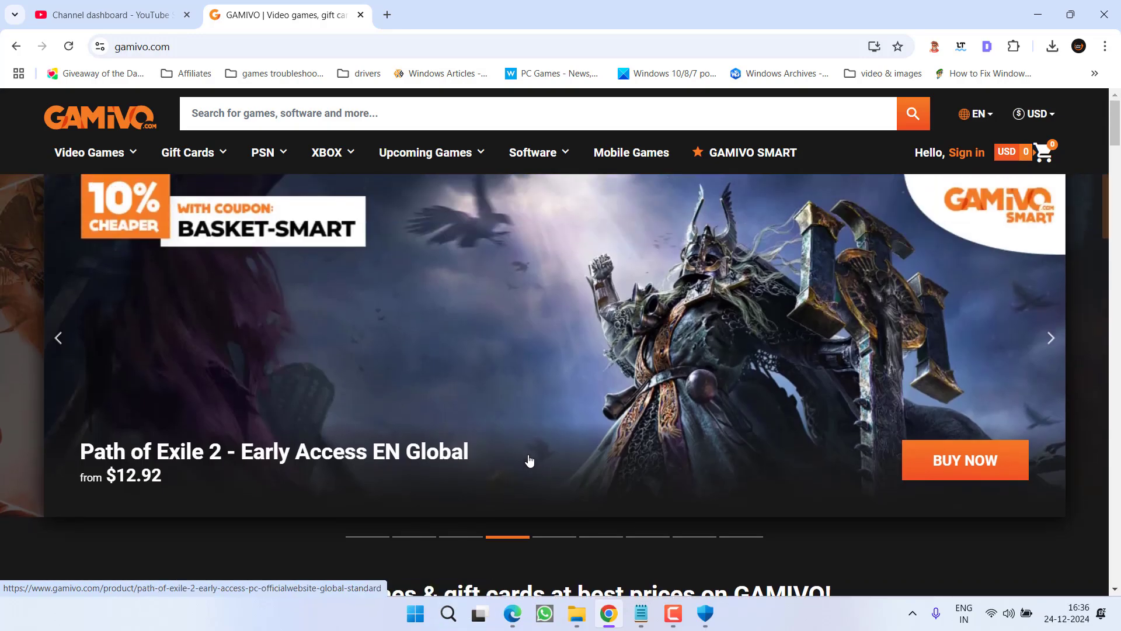
scroll(545, 323, down, 1)
scroll(545, 323, down, 4)
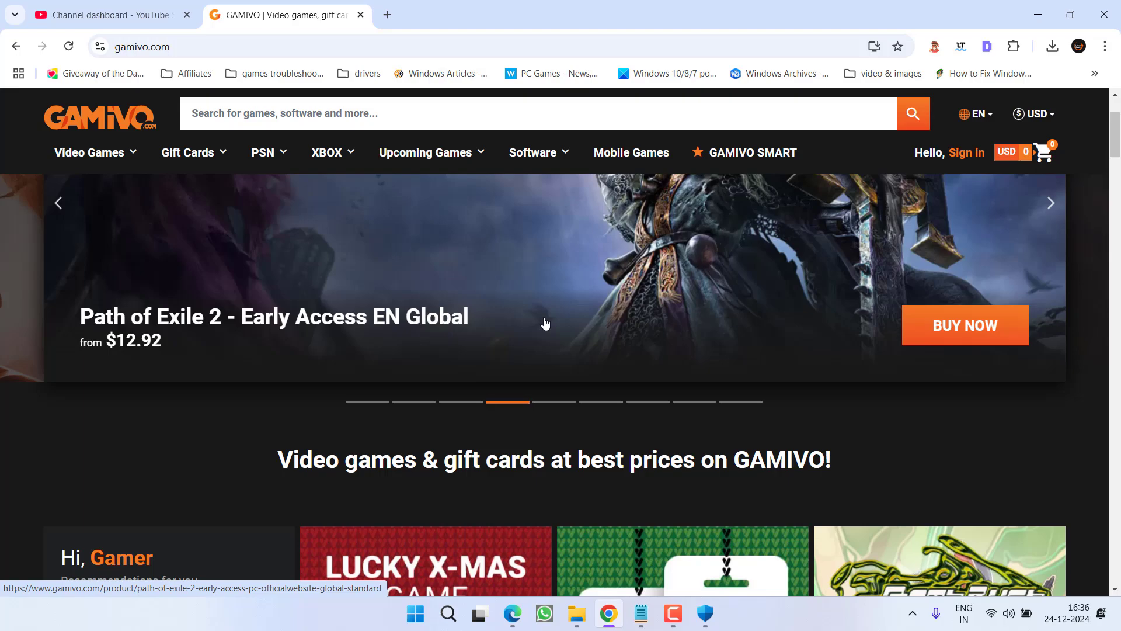
scroll(562, 334, down, 5)
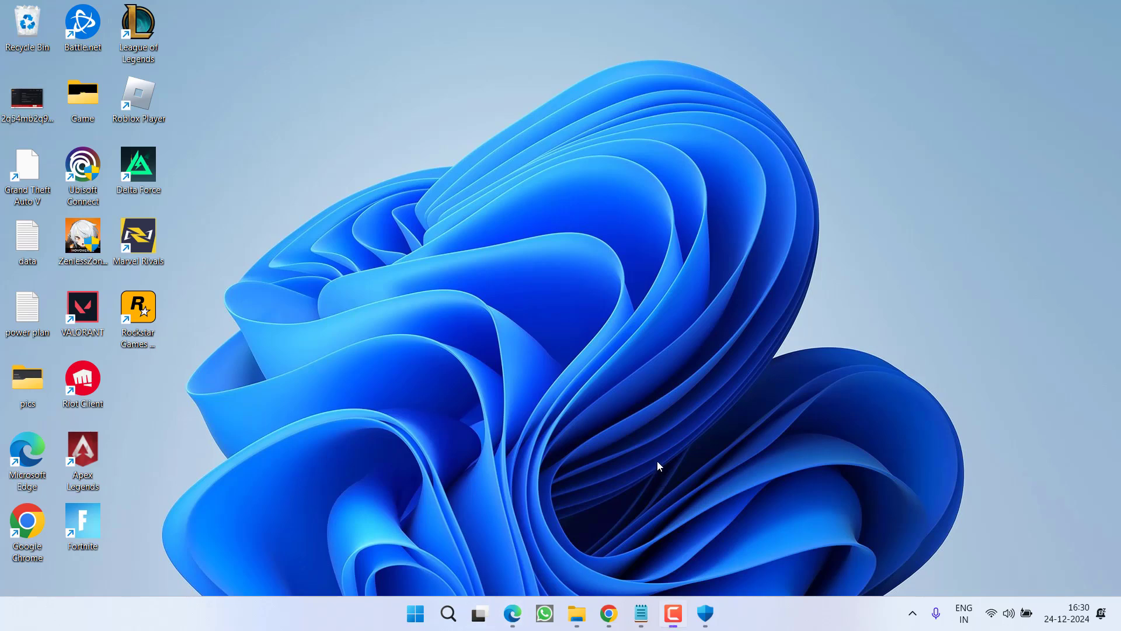
right_click(784, 626)
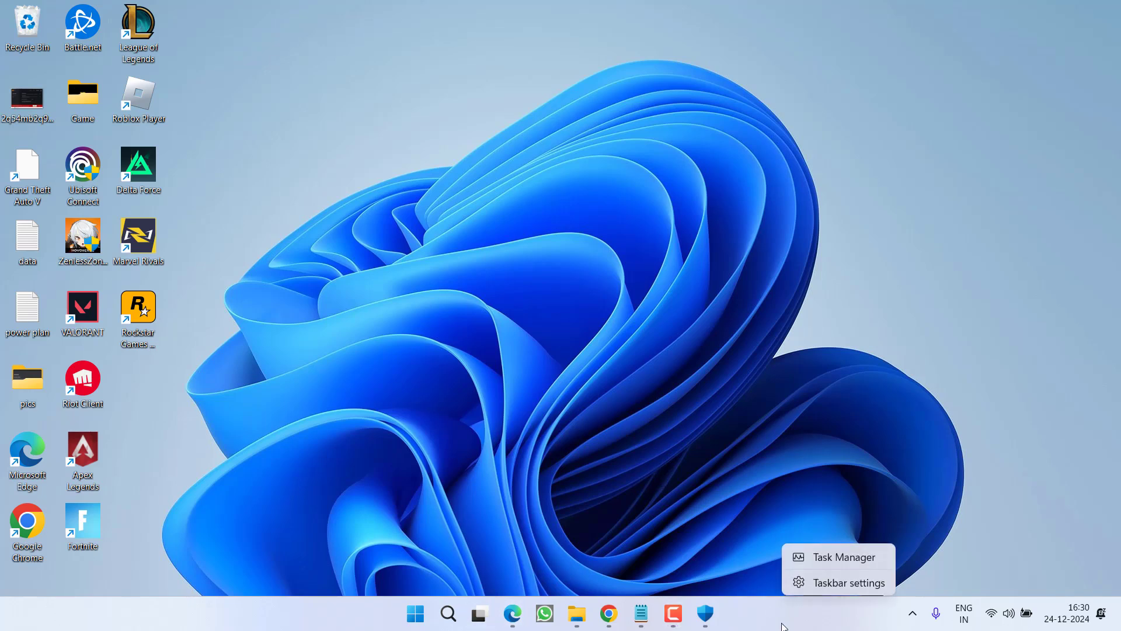
click(847, 556)
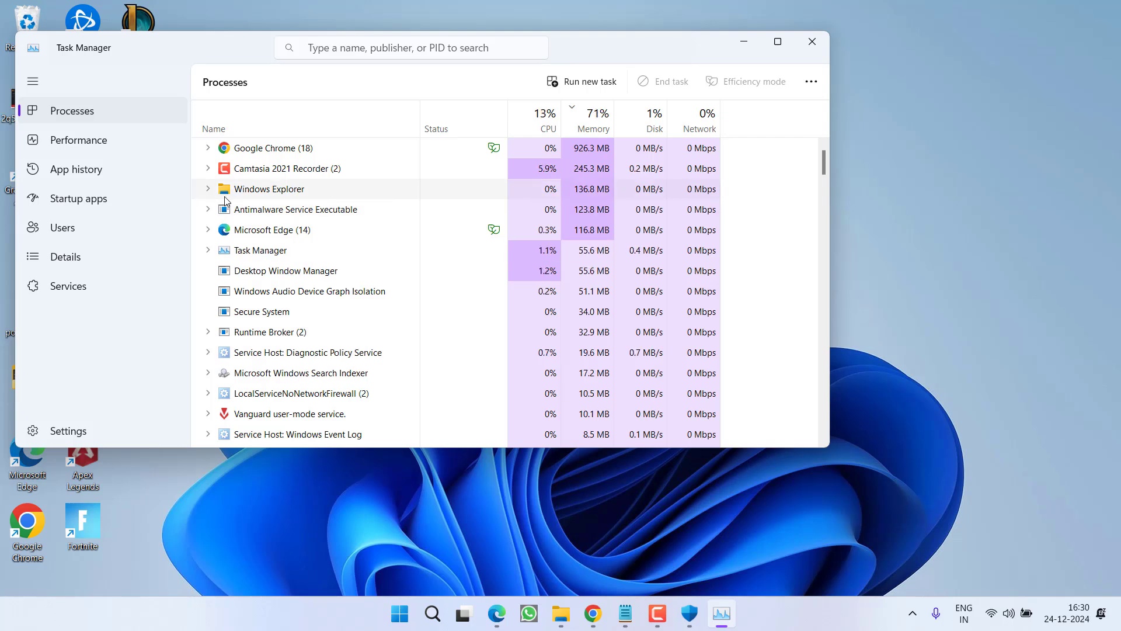
right_click(249, 195)
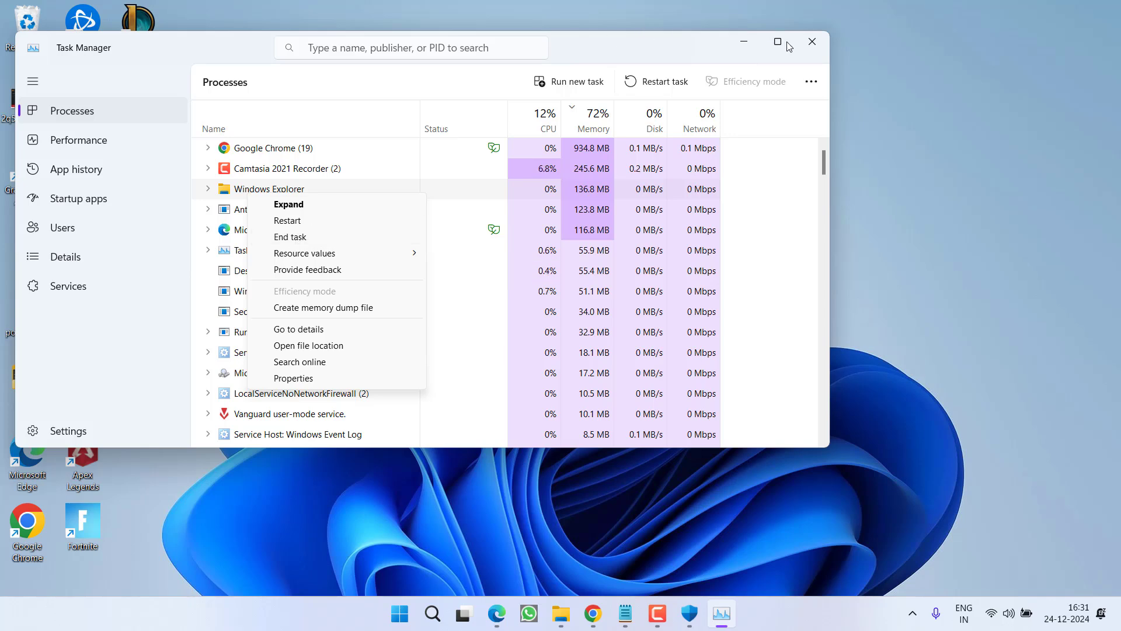
click(813, 44)
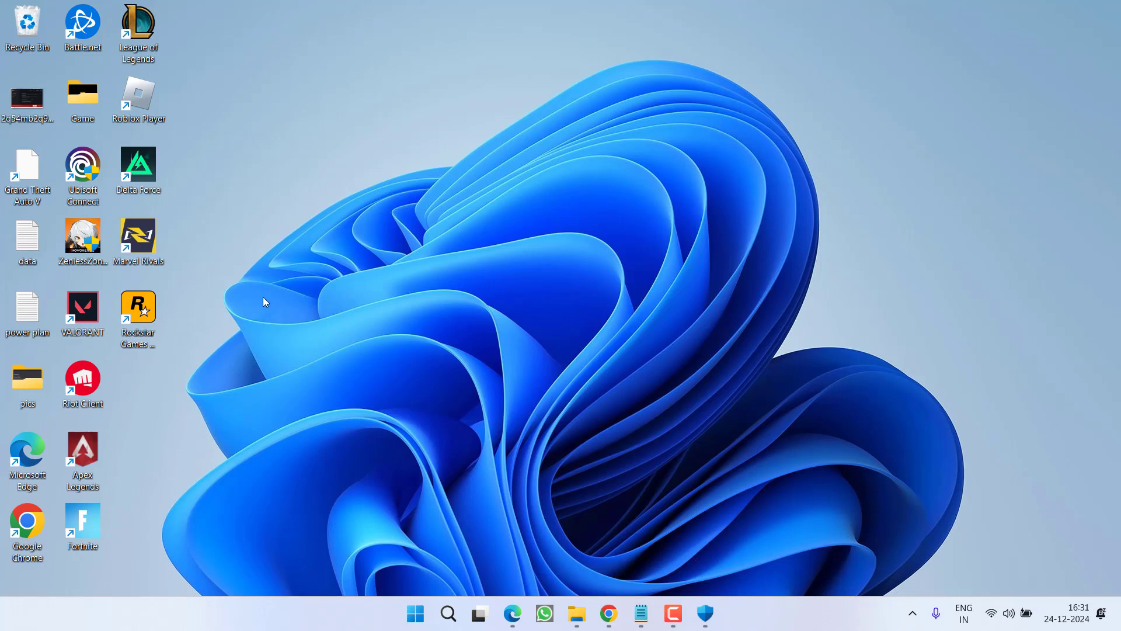
Run the Rockstar Games Launcher desktop shortcut as administrator, accepting the UAC prompt.
right_click(145, 309)
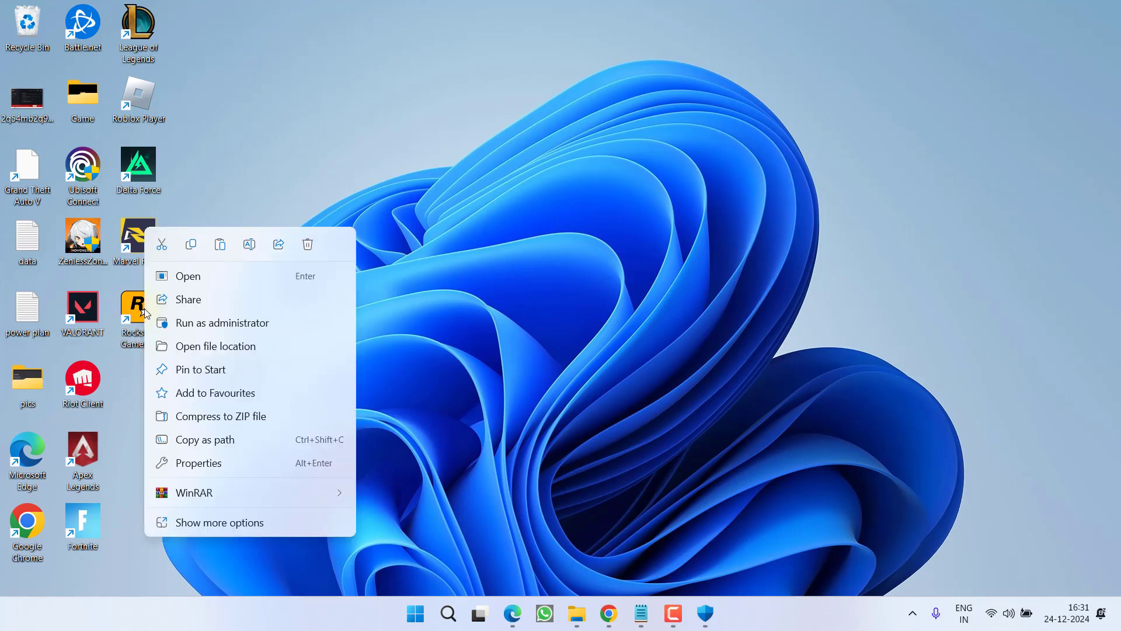
click(223, 324)
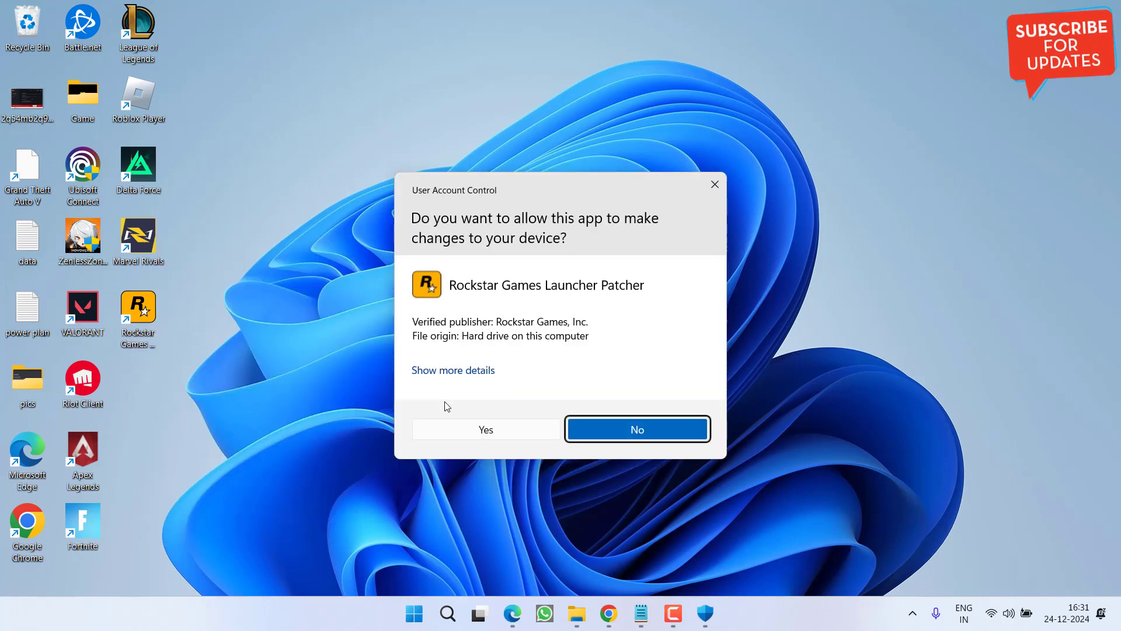
click(460, 426)
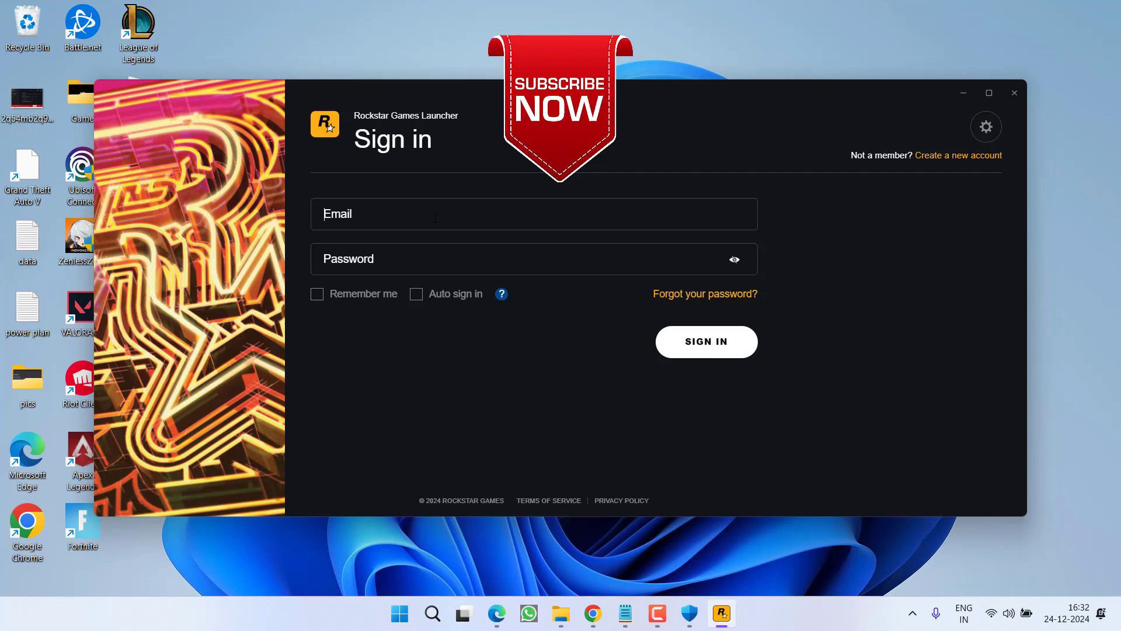
click(435, 217)
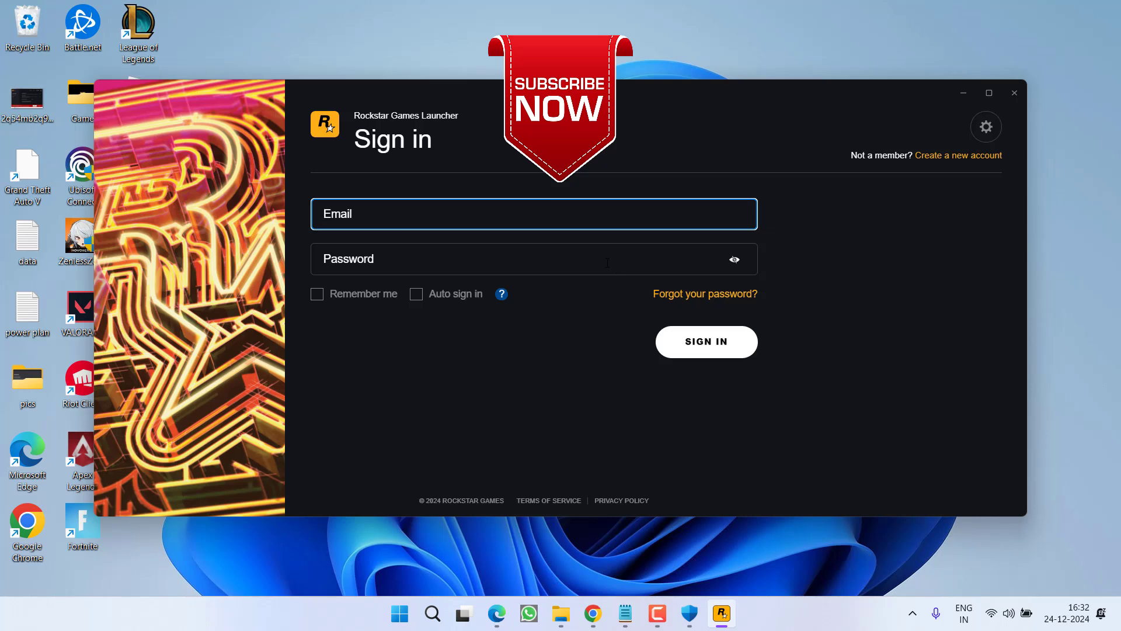